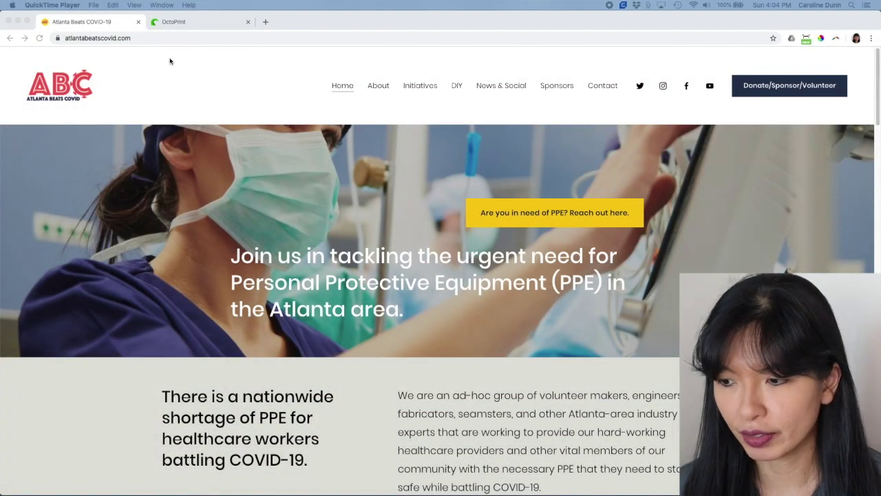
From Thingiverse's DIY section, download all files for the 4cm / 5cm Bias Tape Maker.
{"action": "left_click", "coordinate": [457, 88]}
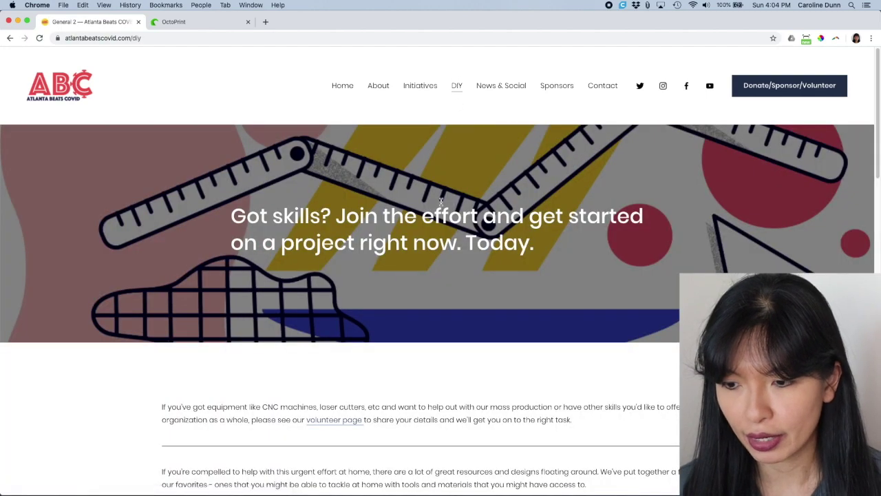
{"action": "scroll", "coordinate": [441, 200], "scroll_direction": "down", "scroll_amount": 5}
{"action": "scroll", "coordinate": [441, 201], "scroll_direction": "down", "scroll_amount": 4}
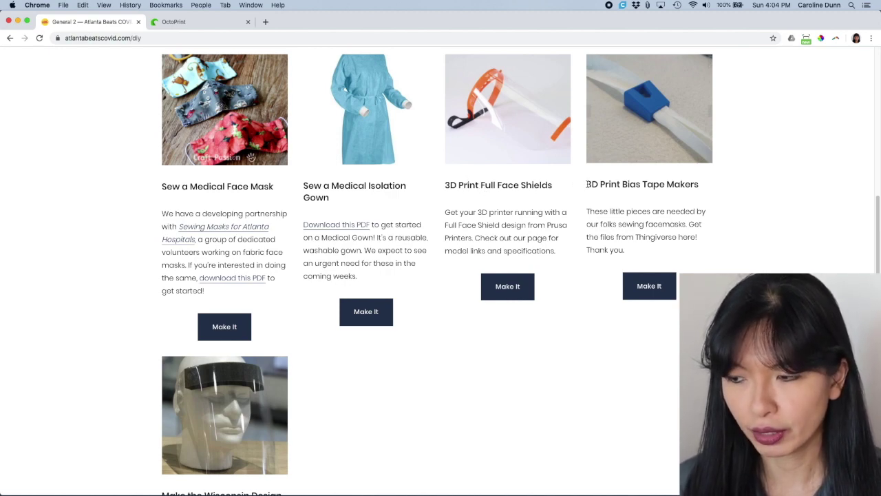
{"action": "left_click", "coordinate": [658, 281]}
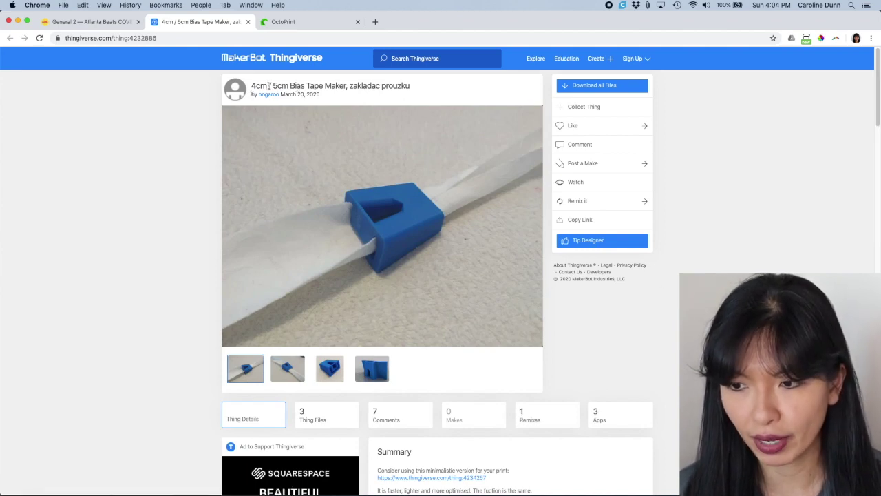
{"action": "left_click", "coordinate": [590, 86]}
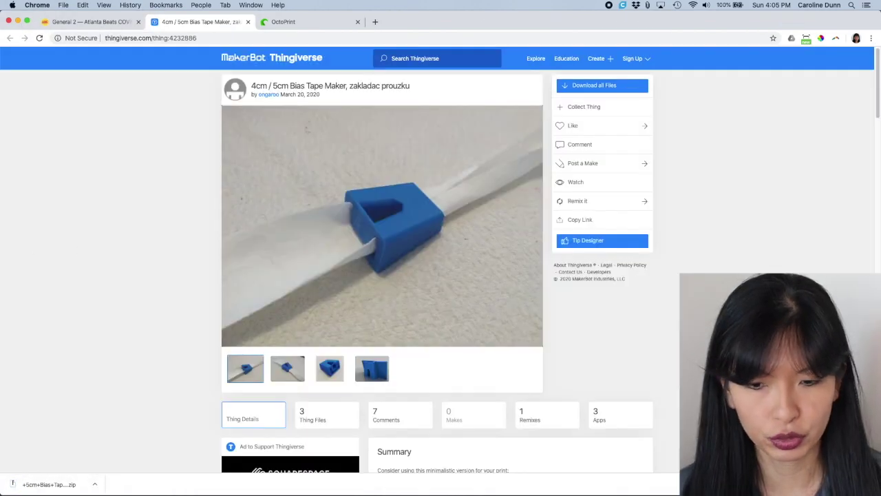
{"action": "key", "text": "super+Tab"}
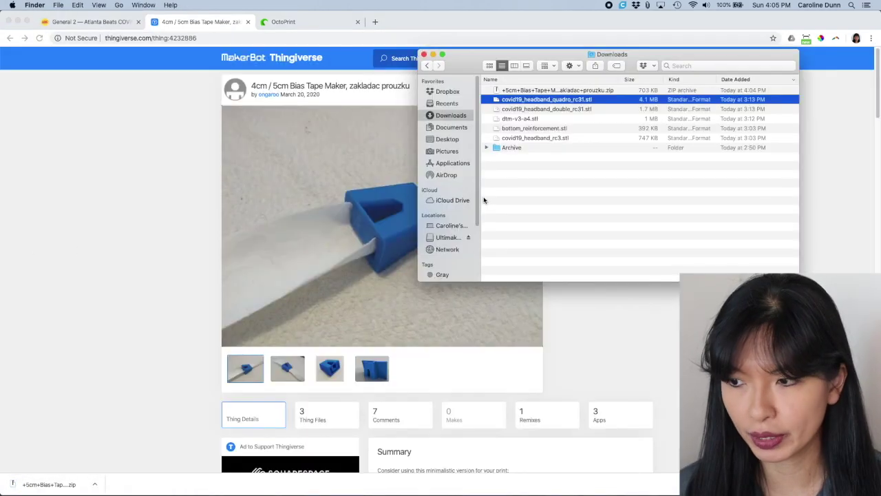
Unzip the bias tape archive and select 4cmBiasTapeHalf.stl and 5cmBiasTapeHalf_edited.stl in its files folder.
{"action": "double_click", "coordinate": [515, 92]}
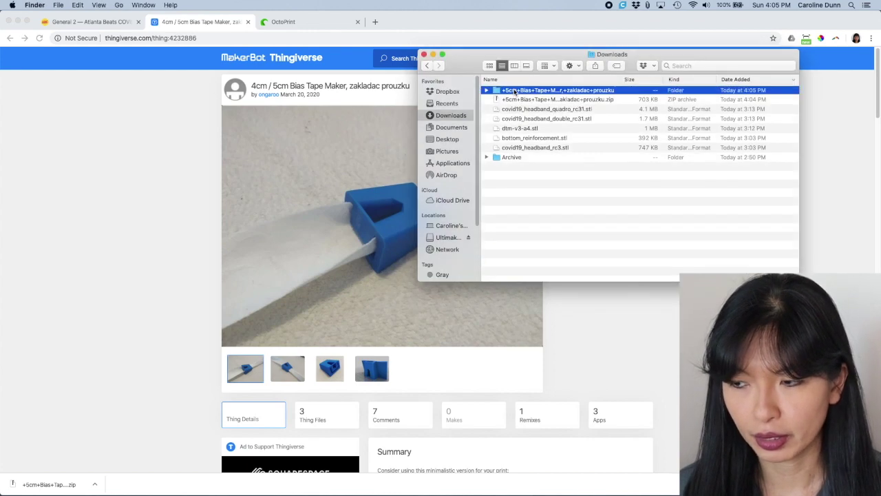
{"action": "double_click", "coordinate": [514, 90]}
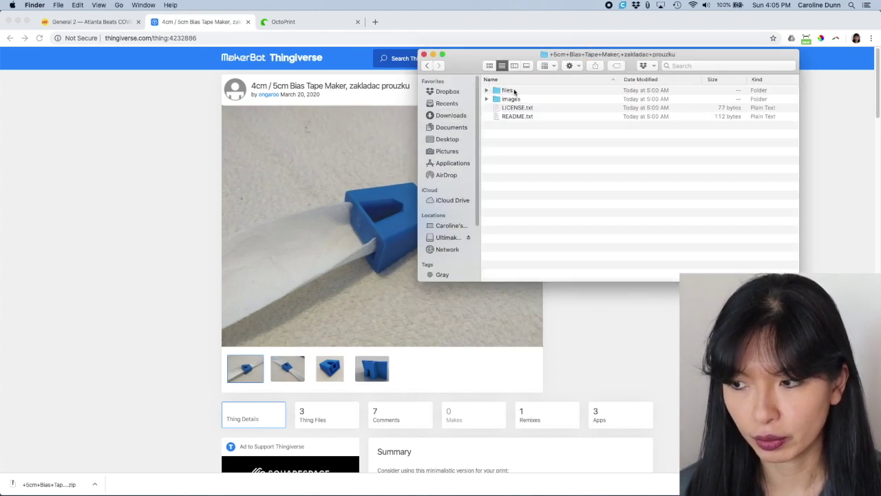
{"action": "double_click", "coordinate": [514, 92]}
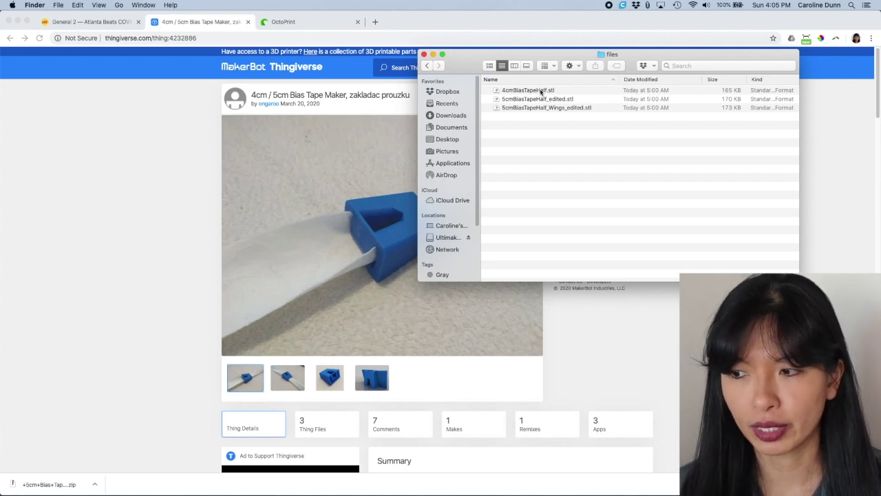
{"action": "left_click", "coordinate": [539, 91]}
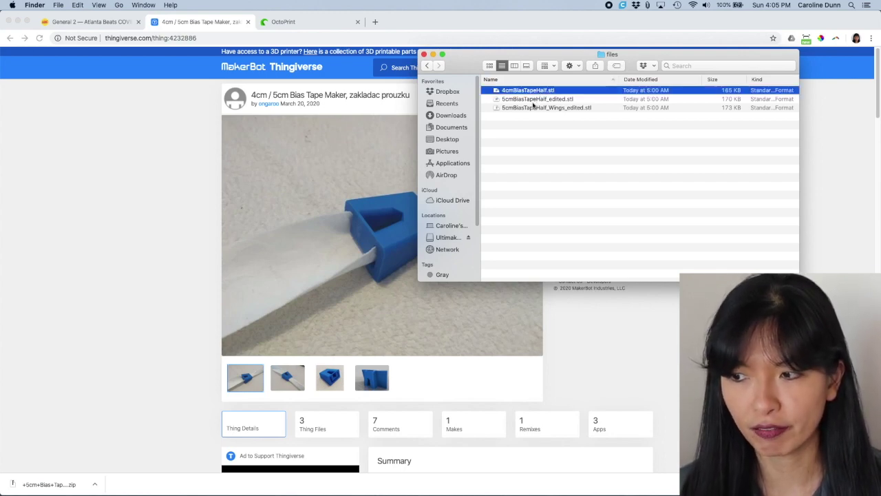
{"action": "left_click", "coordinate": [534, 99], "text": "shift"}
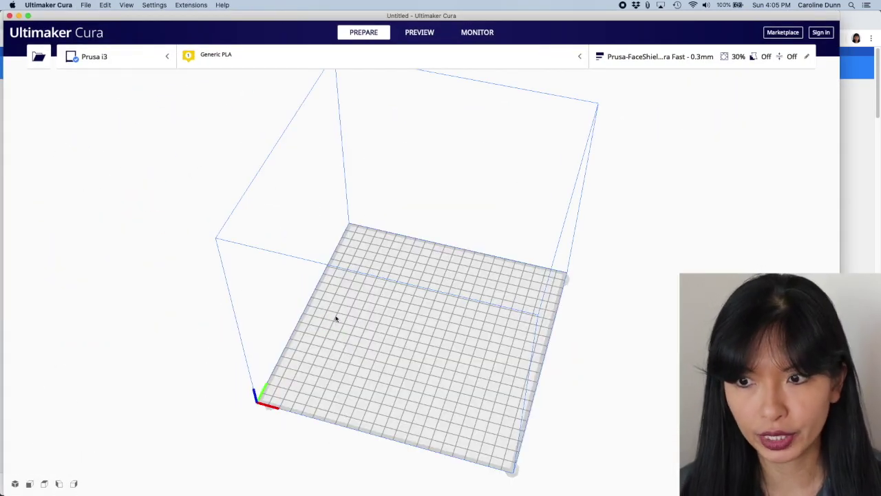
{"action": "left_click", "coordinate": [187, 5]}
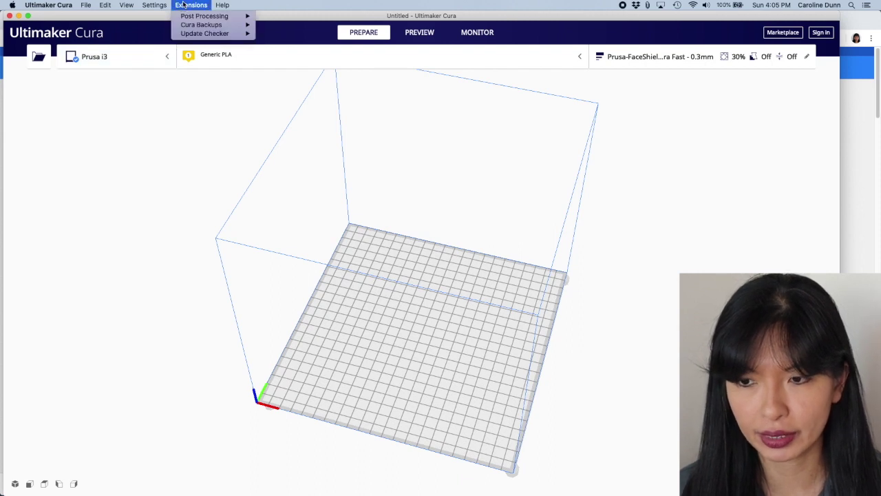
{"action": "mouse_move", "coordinate": [206, 34]}
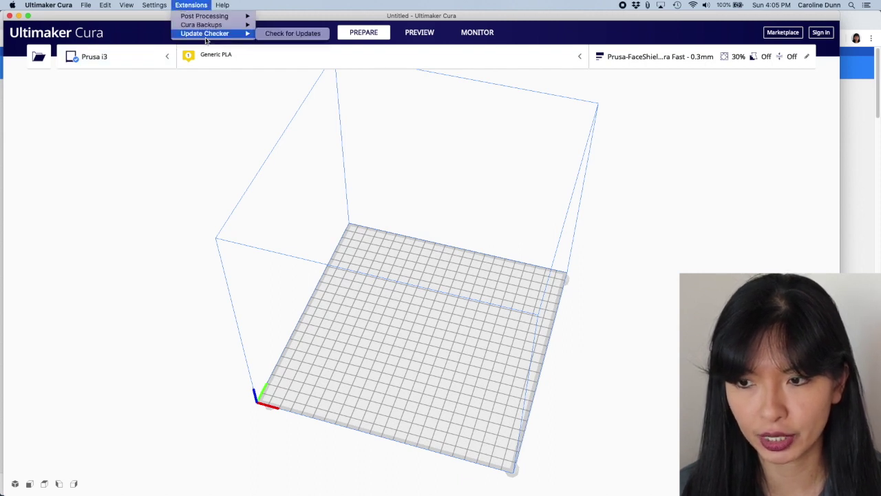
{"action": "left_click", "coordinate": [301, 33]}
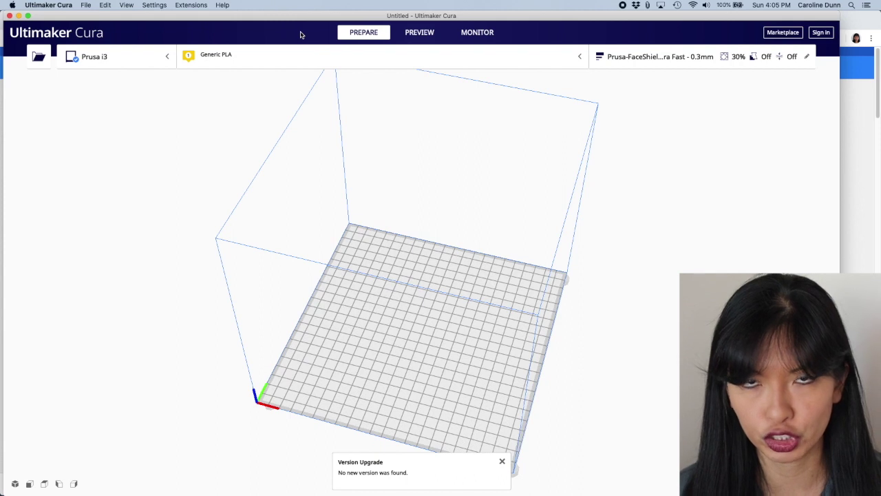
{"action": "left_click", "coordinate": [502, 461]}
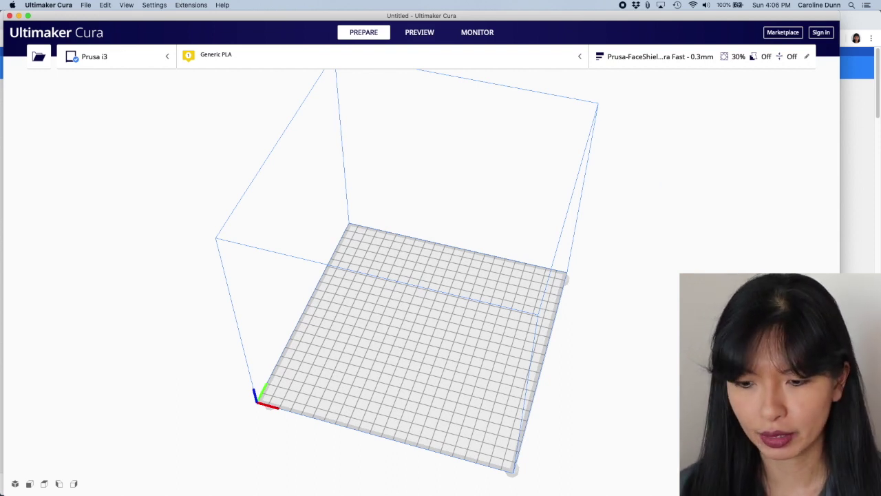
Drag the 4cm and 5cm bias tape STL files from Finder onto the Cura build plate.
{"action": "key", "text": "super+Tab"}
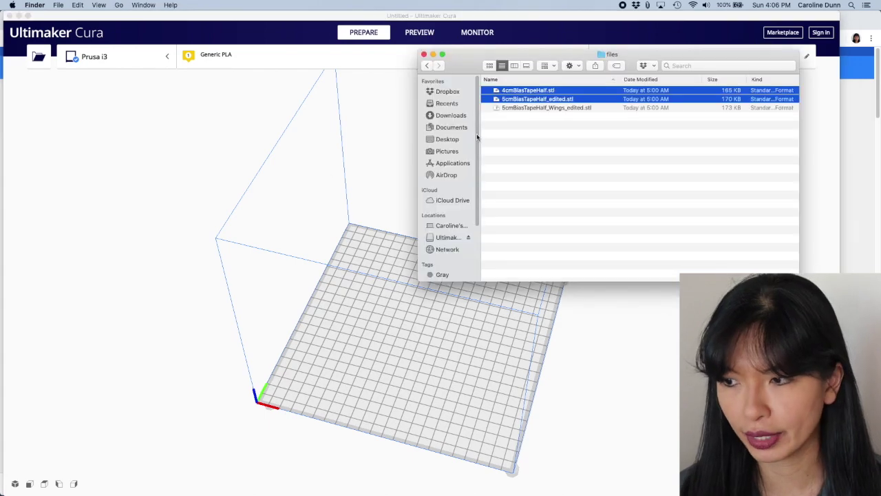
{"action": "left_click_drag", "start_coordinate": [497, 94], "coordinate": [410, 256]}
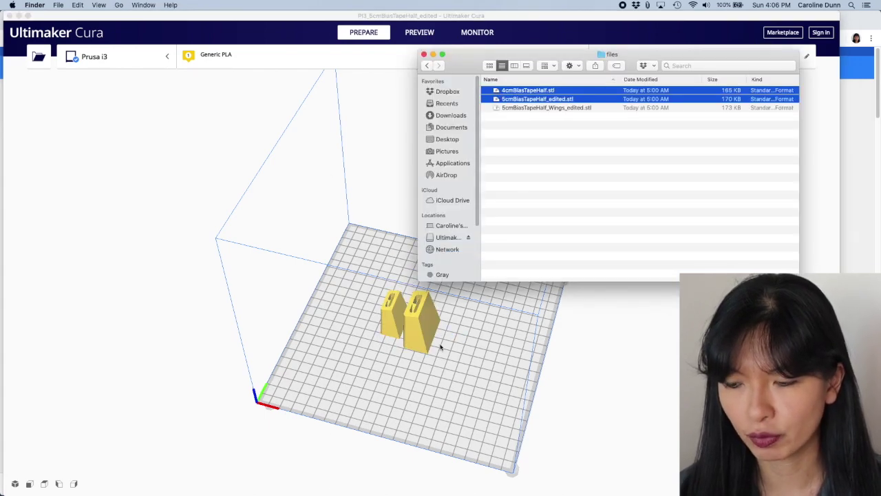
{"action": "left_click", "coordinate": [502, 378]}
{"action": "right_click_drag", "start_coordinate": [504, 378], "coordinate": [478, 383]}
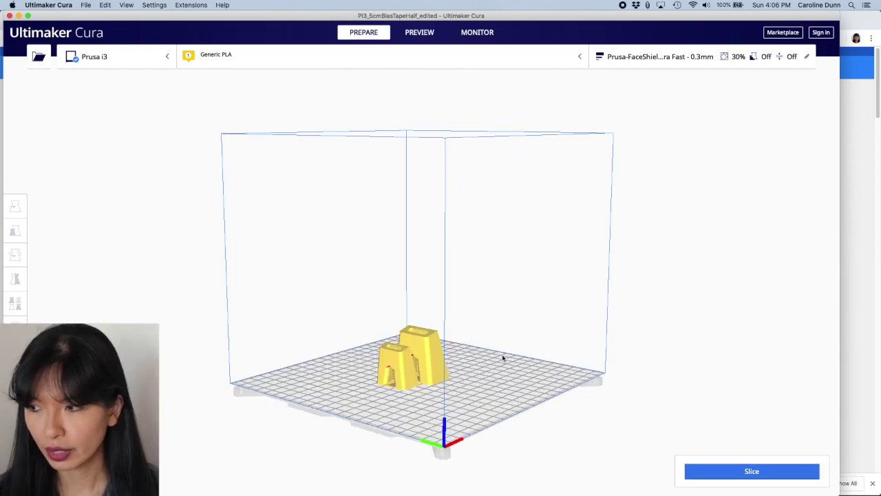
Switch the print profile to Draft - 0.2mm.
{"action": "left_click", "coordinate": [802, 55]}
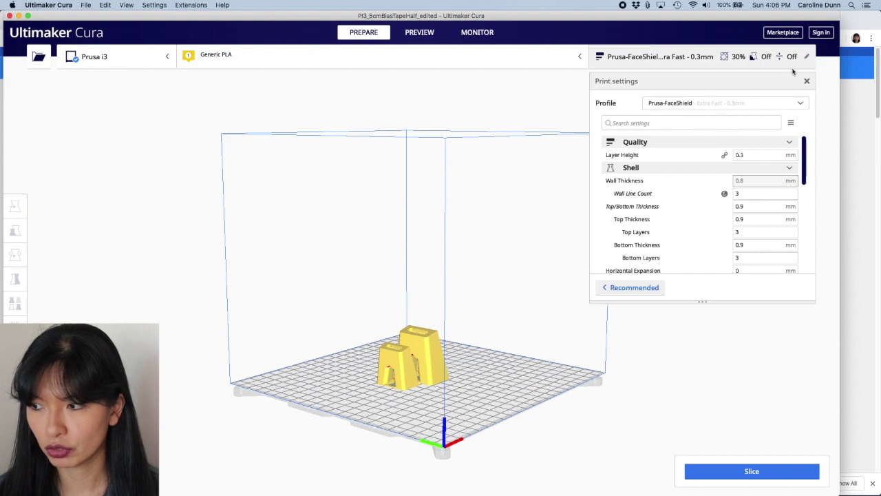
{"action": "left_click", "coordinate": [675, 103]}
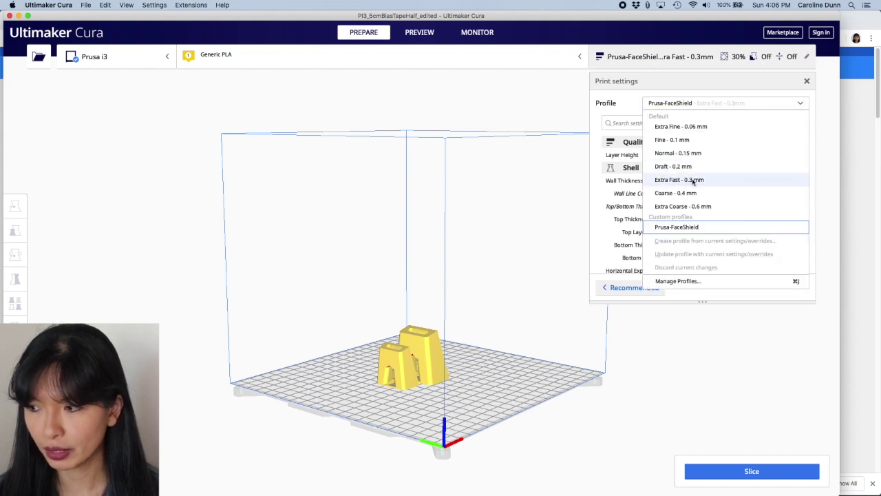
{"action": "left_click", "coordinate": [698, 167]}
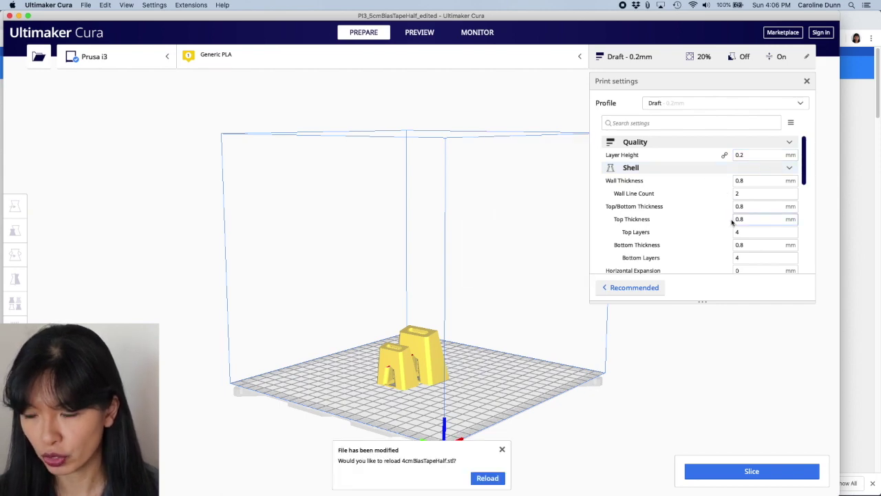
{"action": "left_click", "coordinate": [853, 211]}
{"action": "scroll", "coordinate": [427, 261], "scroll_direction": "down", "scroll_amount": 3}
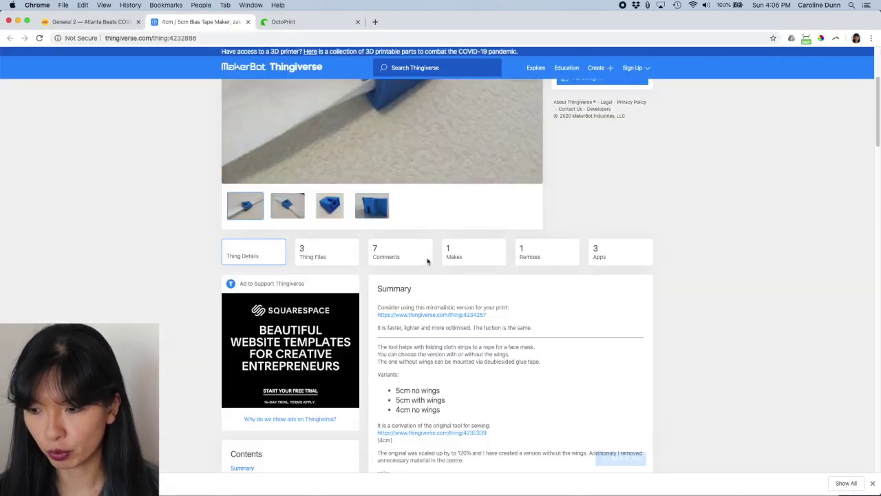
{"action": "scroll", "coordinate": [427, 261], "scroll_direction": "down", "scroll_amount": 4}
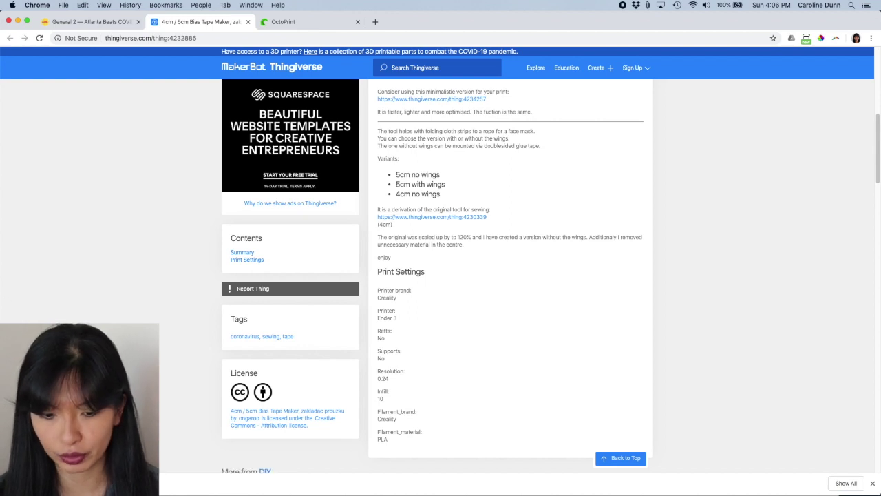
{"action": "key", "text": "super+Tab"}
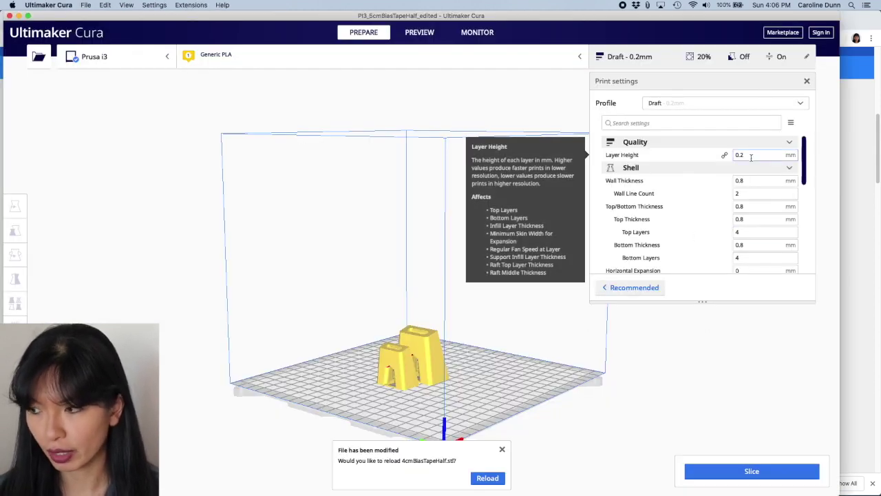
Set Infill Density to 10% after checking the model's recommended settings on Thingiverse.
{"action": "scroll", "coordinate": [753, 225], "scroll_direction": "down", "scroll_amount": 3}
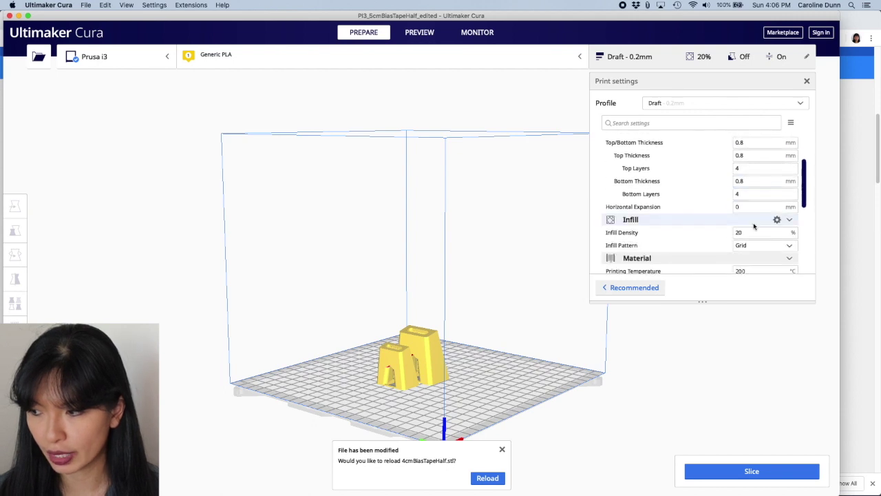
{"action": "scroll", "coordinate": [754, 226], "scroll_direction": "down", "scroll_amount": 1}
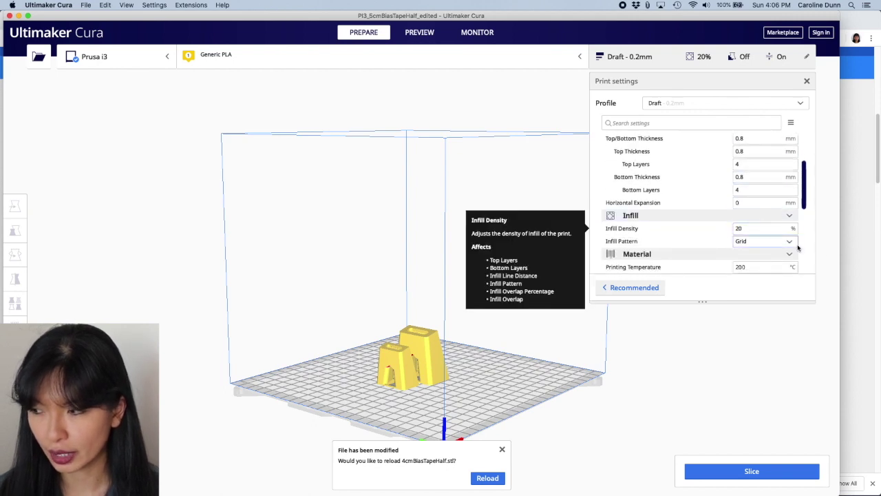
{"action": "key", "text": "super+Tab"}
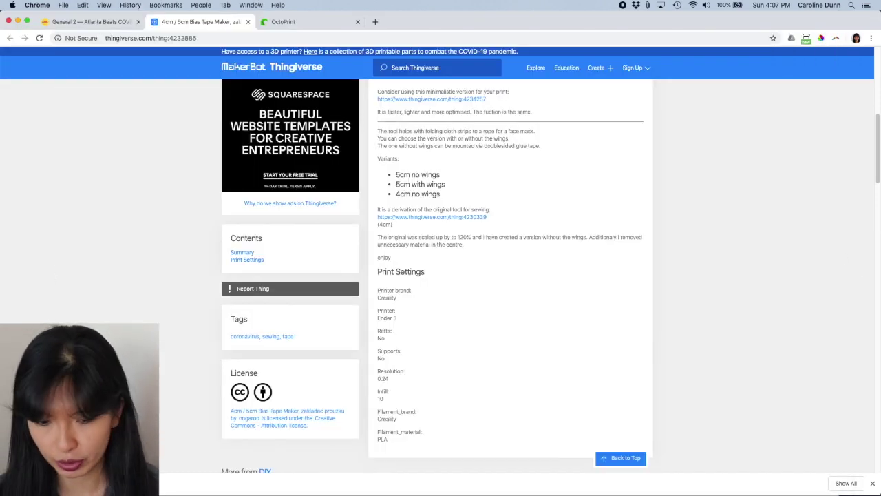
{"action": "key", "text": "super+Tab"}
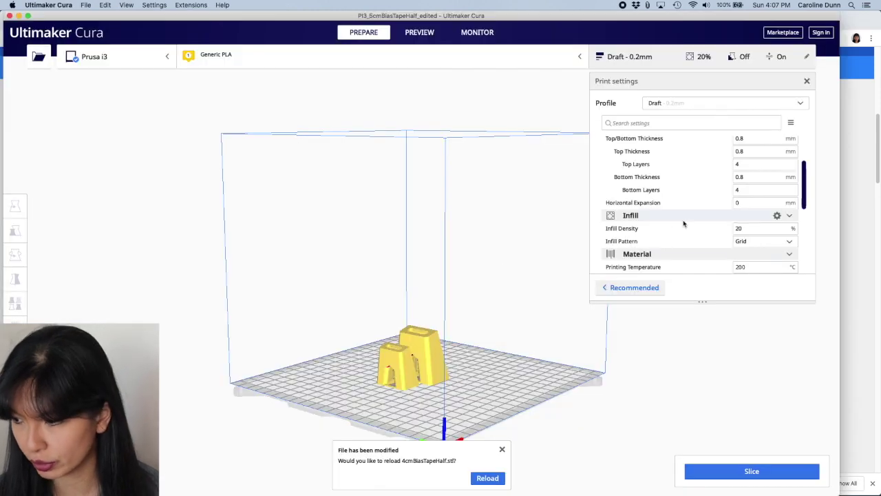
{"action": "left_click", "coordinate": [739, 228]}
{"action": "type", "text": "10"}
{"action": "scroll", "coordinate": [748, 246], "scroll_direction": "down", "scroll_amount": 3}
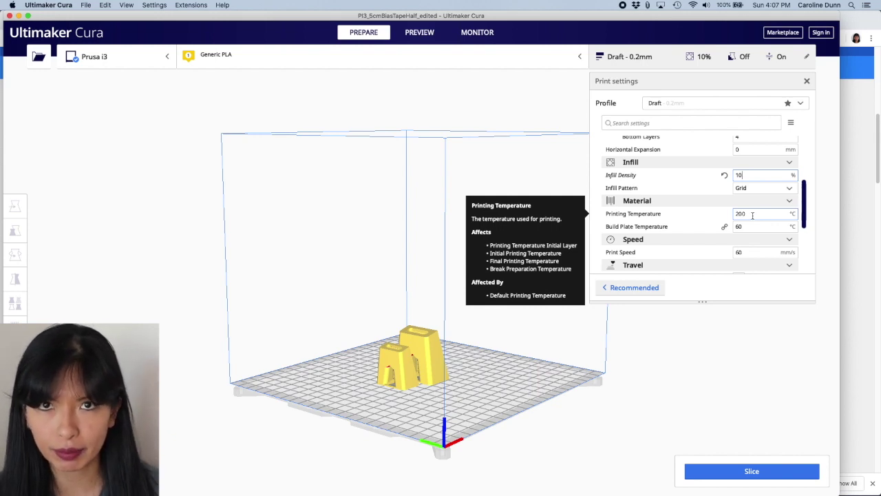
Review printing temperature and print speed, then change build plate adhesion from Brim to Skirt.
{"action": "left_click", "coordinate": [759, 215]}
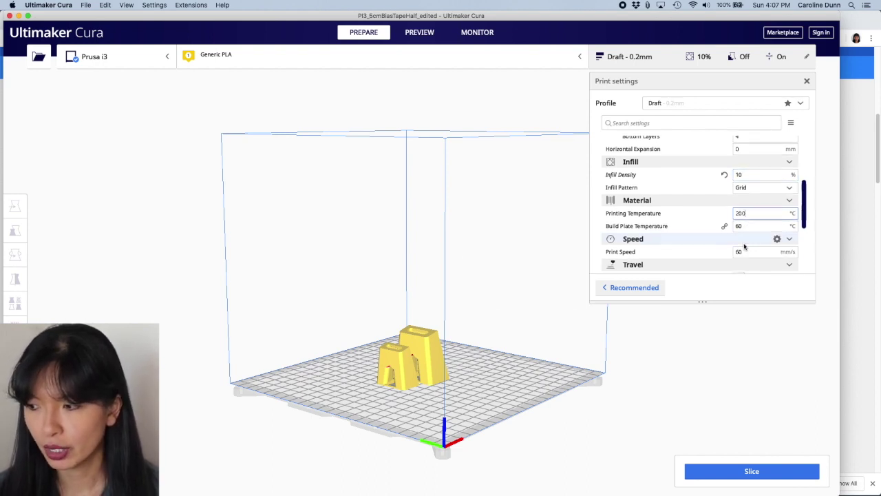
{"action": "scroll", "coordinate": [745, 244], "scroll_direction": "down", "scroll_amount": 1}
{"action": "left_click", "coordinate": [746, 244]}
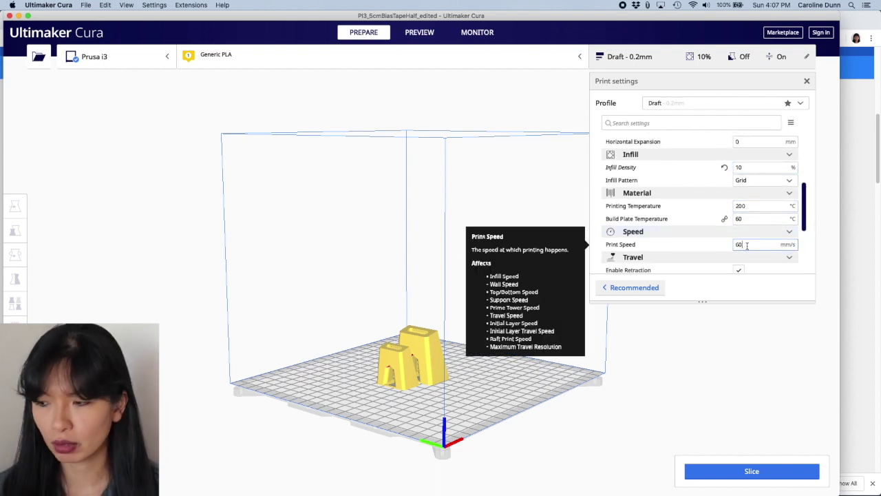
{"action": "scroll", "coordinate": [746, 247], "scroll_direction": "down", "scroll_amount": 3}
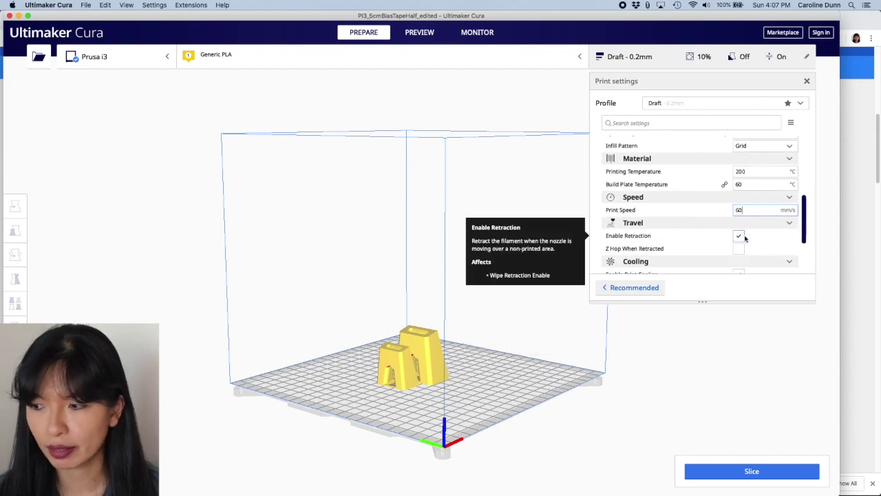
{"action": "scroll", "coordinate": [745, 237], "scroll_direction": "down", "scroll_amount": 1}
{"action": "scroll", "coordinate": [745, 238], "scroll_direction": "down", "scroll_amount": 2}
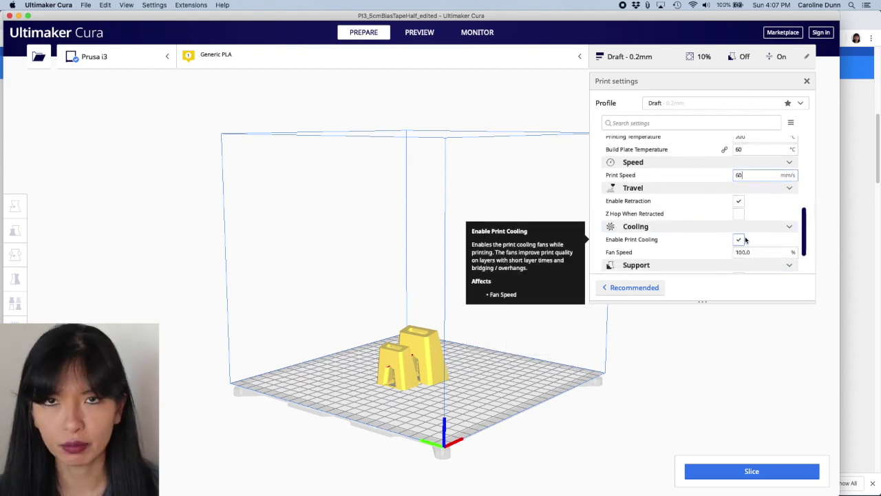
{"action": "scroll", "coordinate": [744, 240], "scroll_direction": "down", "scroll_amount": 4}
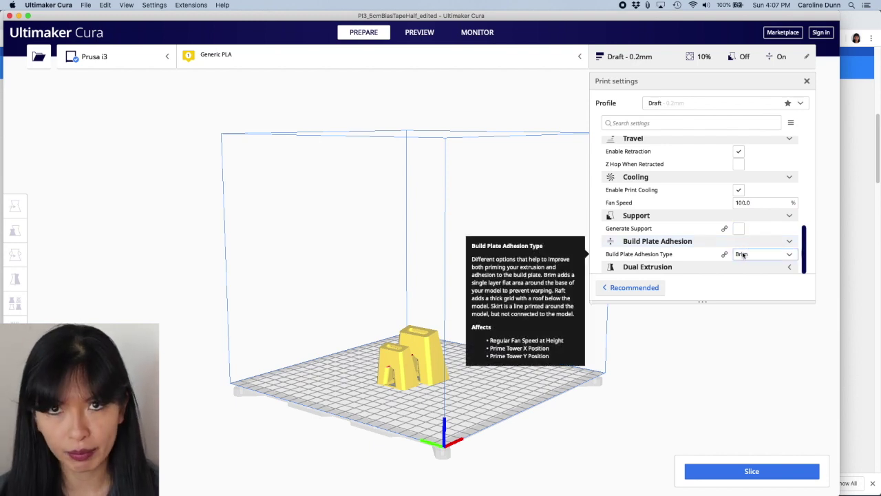
{"action": "left_click", "coordinate": [743, 255]}
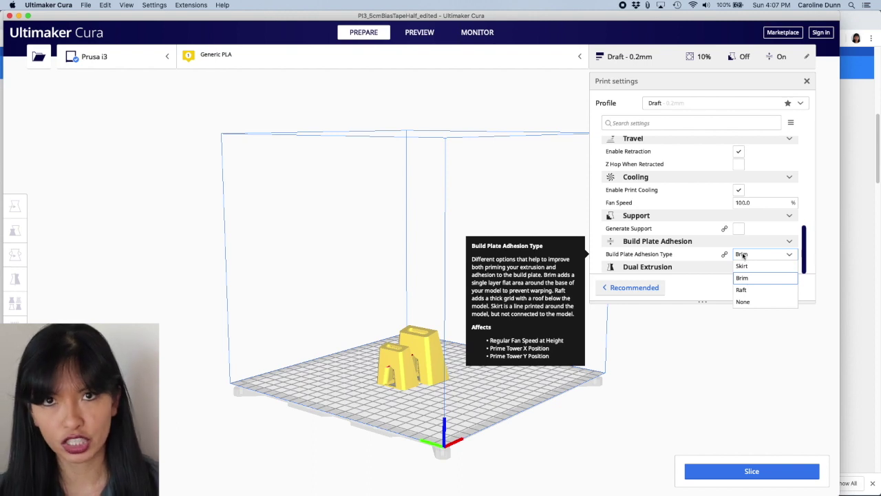
{"action": "left_click", "coordinate": [742, 265]}
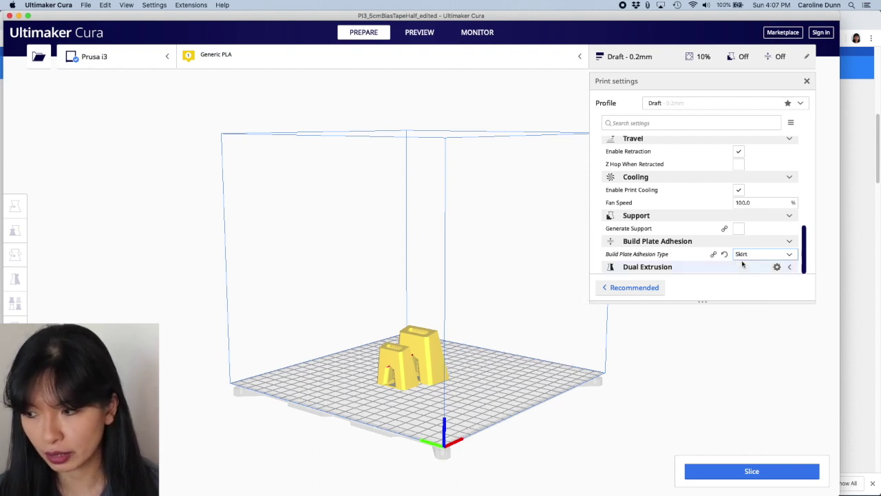
{"action": "left_click", "coordinate": [765, 474]}
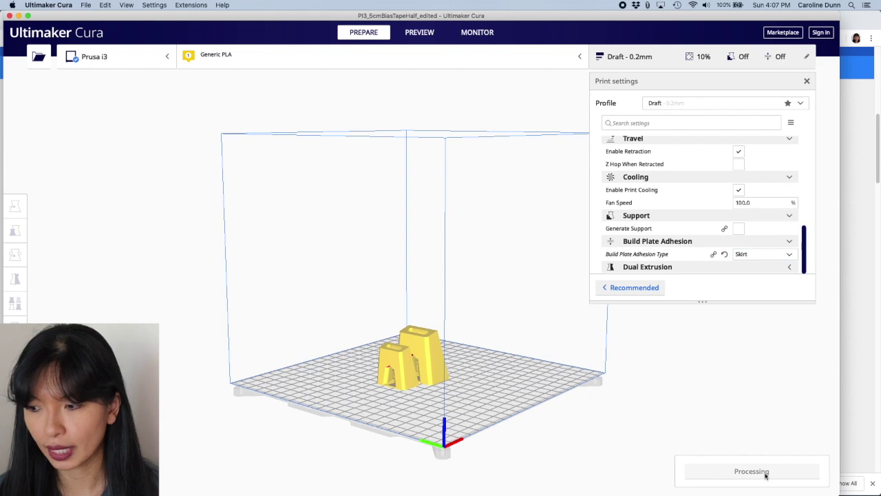
Close the print settings panel, orbit to a top-down view, and select the larger right-hand model.
{"action": "left_click", "coordinate": [807, 81]}
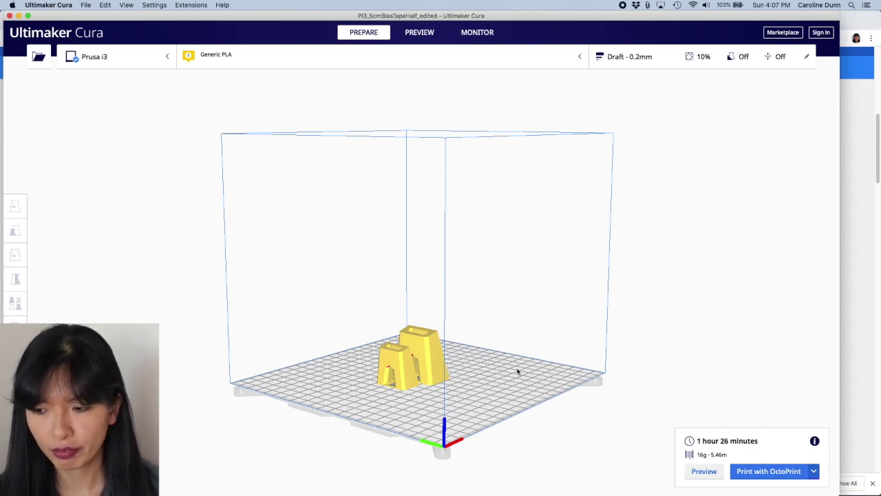
{"action": "left_click_drag", "start_coordinate": [517, 368], "coordinate": [496, 389]}
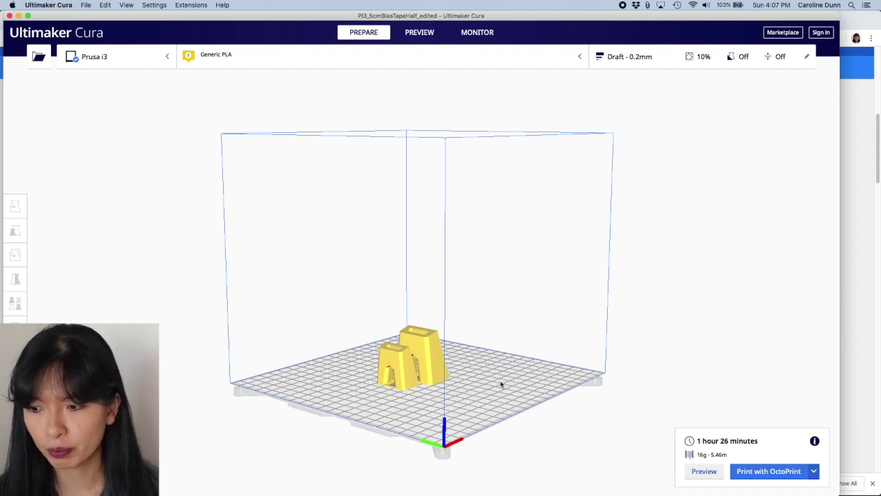
{"action": "right_click_drag", "start_coordinate": [502, 383], "coordinate": [427, 429]}
{"action": "left_click", "coordinate": [423, 340]}
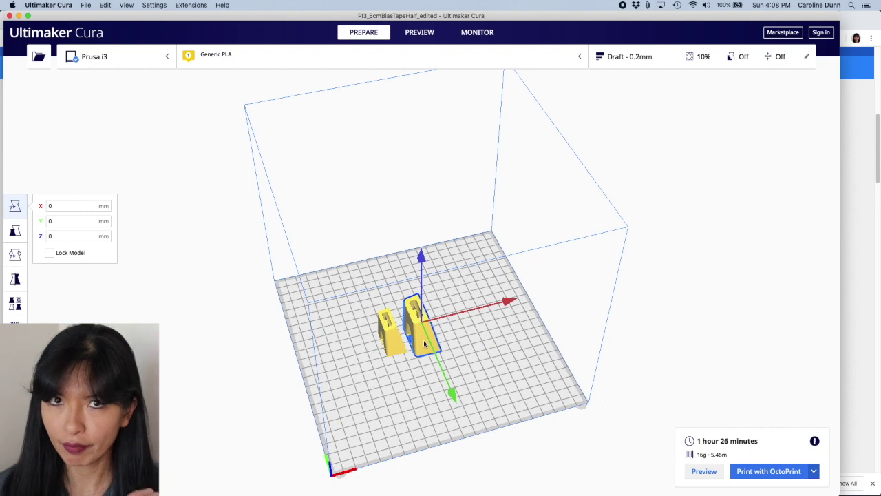
Multiply the larger bias tape model into 5 copies.
{"action": "left_click", "coordinate": [393, 340]}
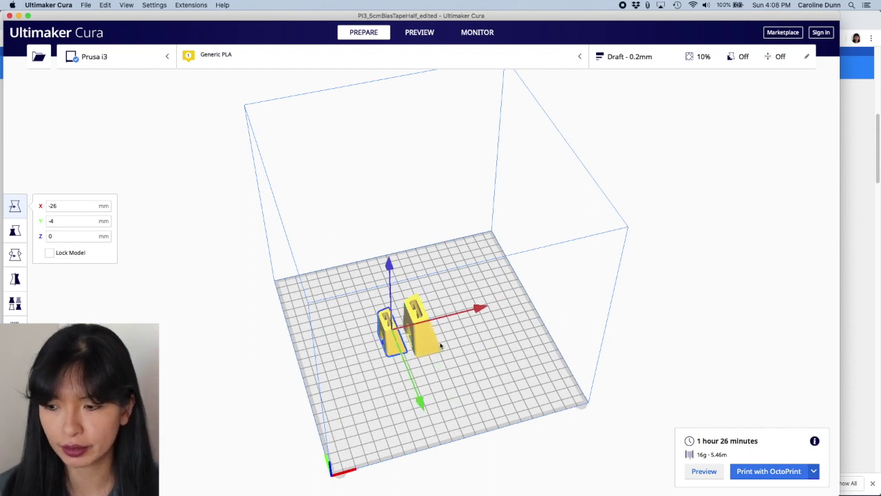
{"action": "left_click", "coordinate": [427, 338]}
{"action": "right_click", "coordinate": [428, 338]}
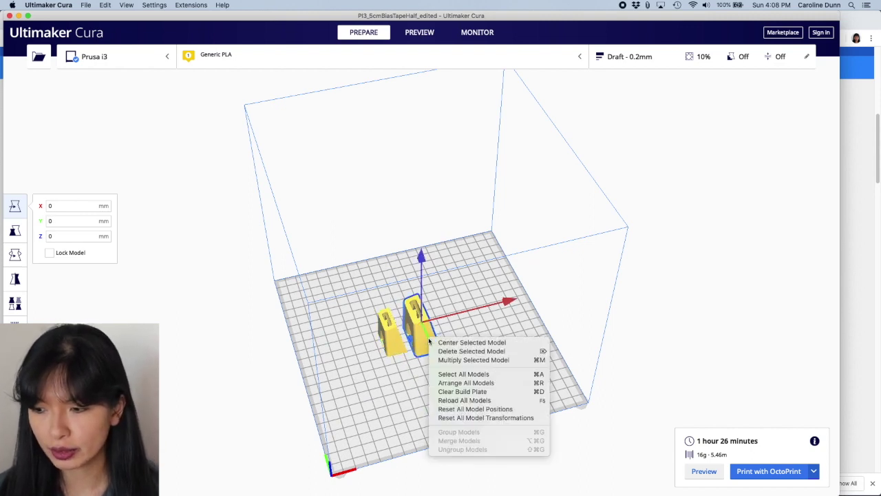
{"action": "left_click", "coordinate": [466, 360]}
{"action": "type", "text": "5"}
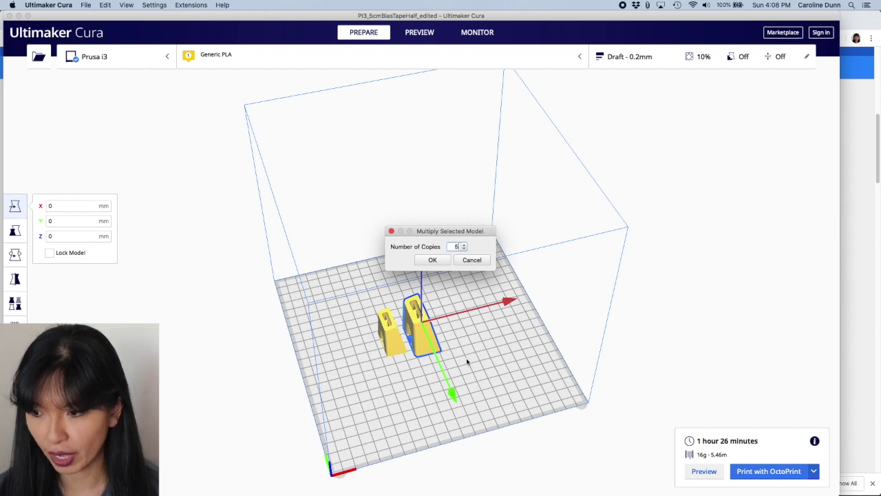
{"action": "key", "text": "Return"}
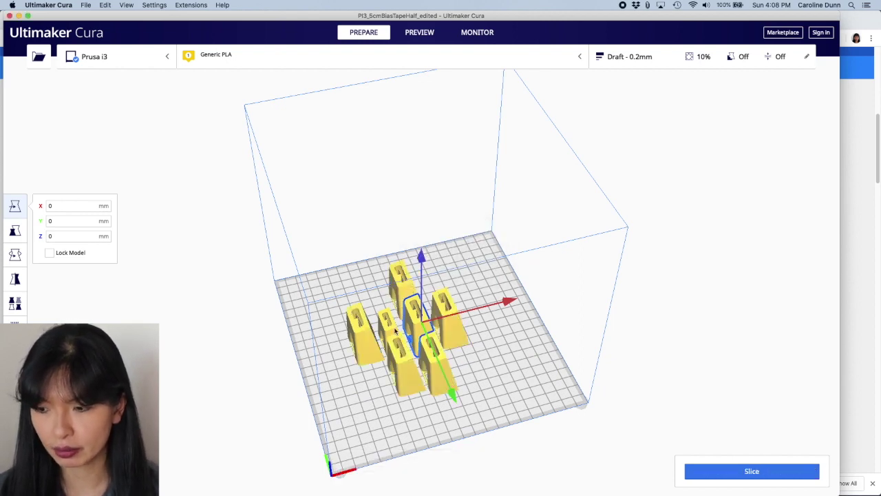
Multiply the smaller bias tape model into 3 copies.
{"action": "left_click", "coordinate": [388, 323]}
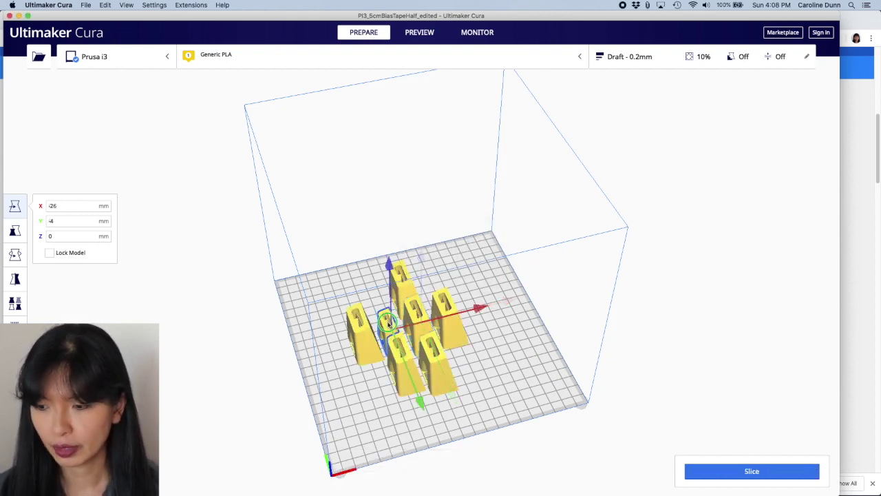
{"action": "right_click", "coordinate": [388, 323]}
{"action": "left_click", "coordinate": [422, 342]}
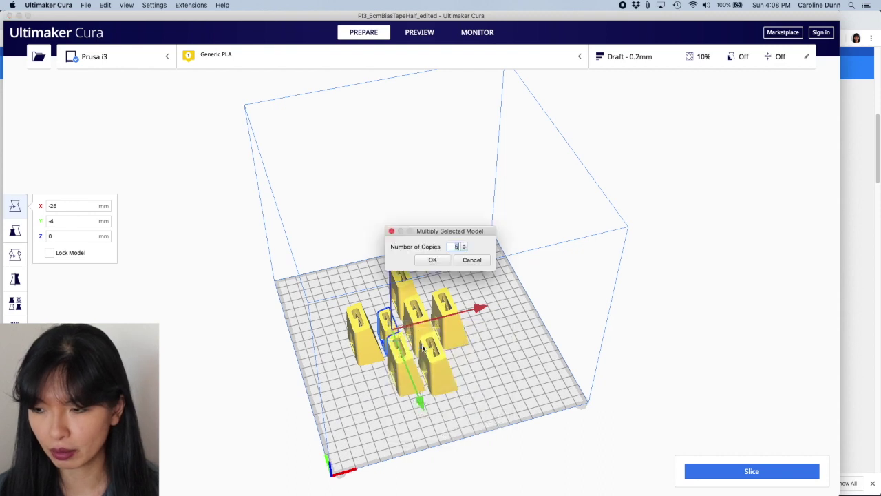
{"action": "type", "text": "3"}
{"action": "key", "text": "Return"}
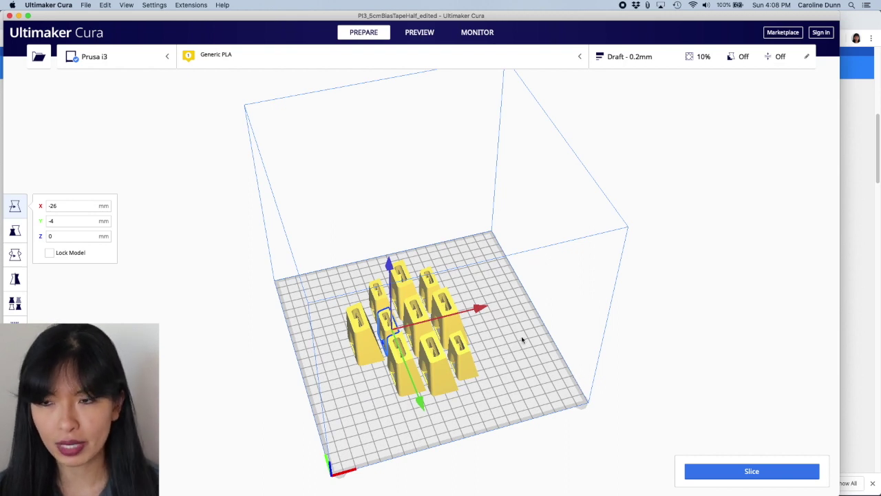
Slice the plate of ten models for a 7 h 34 min, 86 g estimate.
{"action": "left_click", "coordinate": [753, 472]}
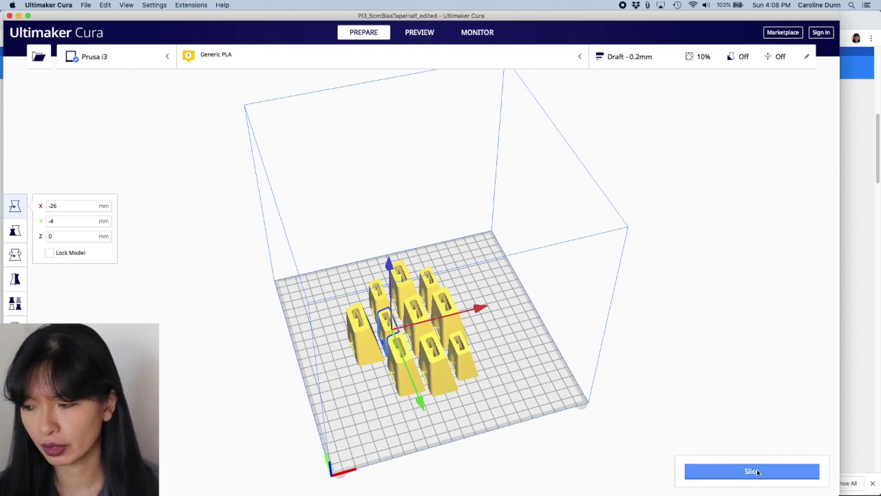